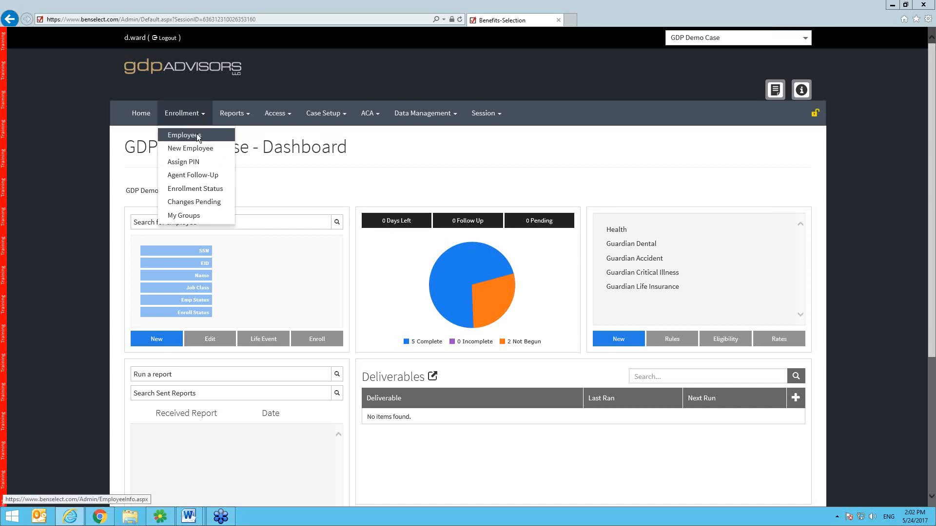
- Open the employee records and review the test employee's employment information
{"action": "left_click", "coordinate": [197, 136]}
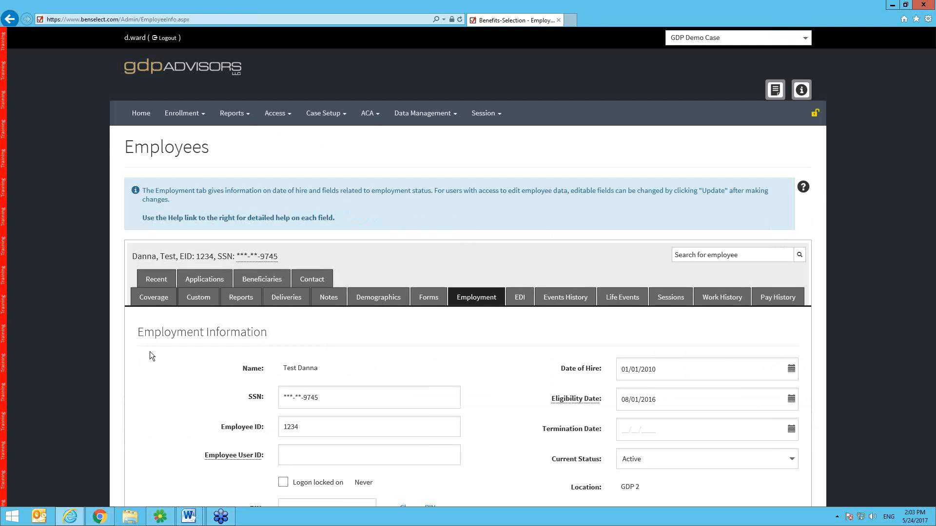
{"action": "scroll", "coordinate": [150, 352], "scroll_direction": "down", "scroll_amount": 2}
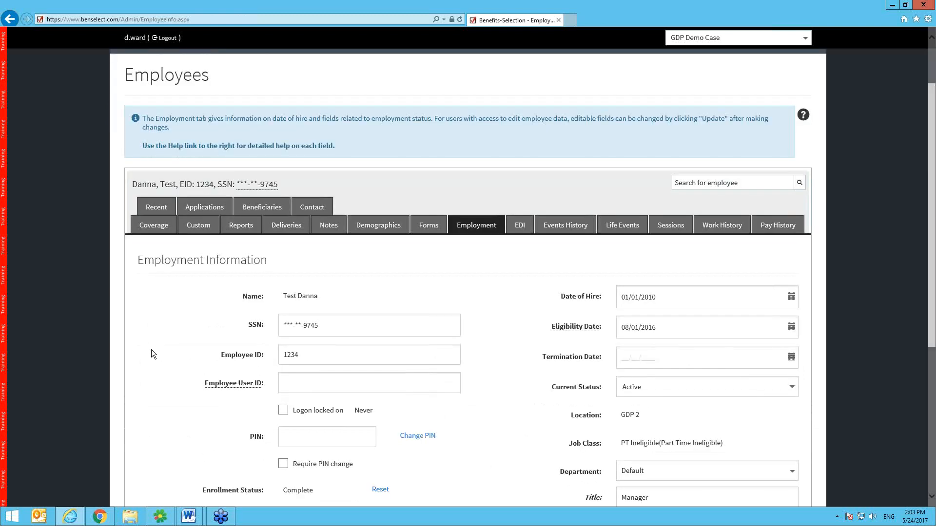
{"action": "scroll", "coordinate": [151, 354], "scroll_direction": "down", "scroll_amount": 3}
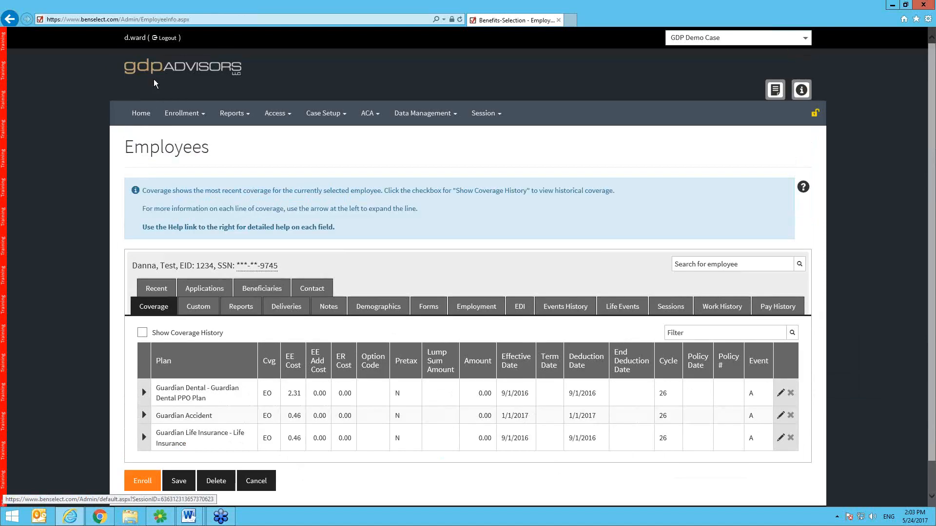
- Review the employee's current coverage and show the coverage history to examine the ended plans too
{"action": "scroll", "coordinate": [94, 309], "scroll_direction": "down", "scroll_amount": 1}
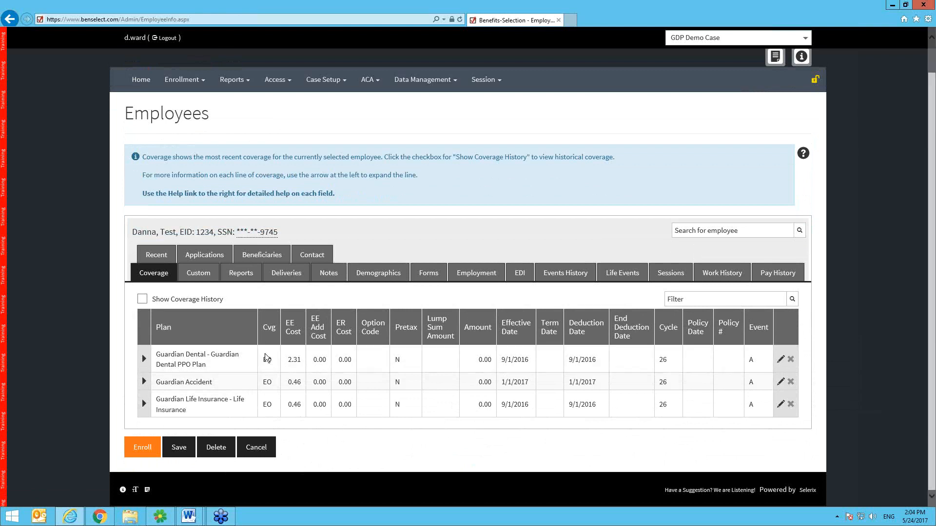
{"action": "left_click", "coordinate": [141, 298]}
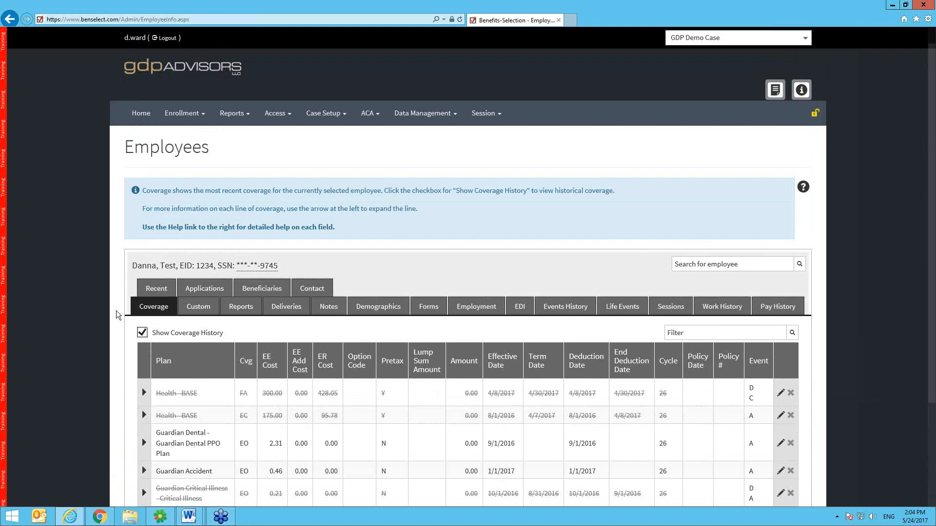
{"action": "scroll", "coordinate": [86, 316], "scroll_direction": "down", "scroll_amount": 2}
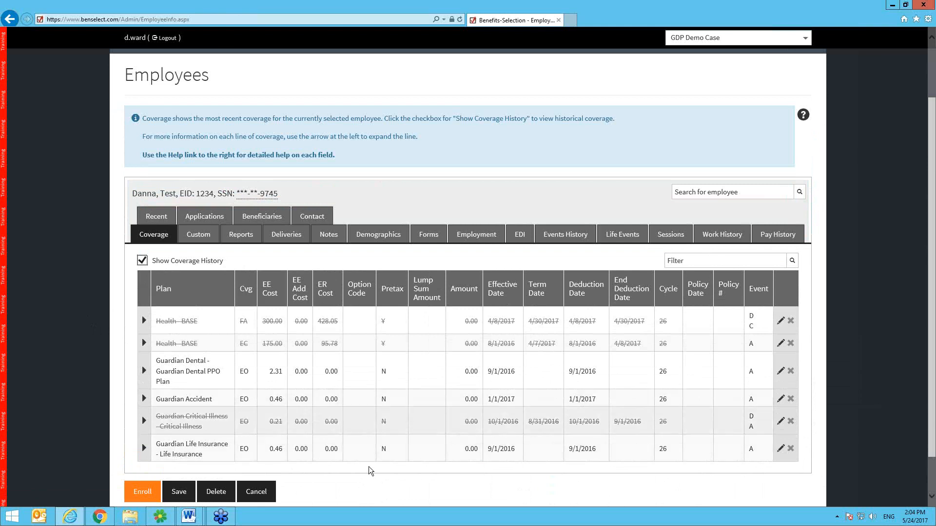
{"action": "scroll", "coordinate": [368, 467], "scroll_direction": "down", "scroll_amount": 1}
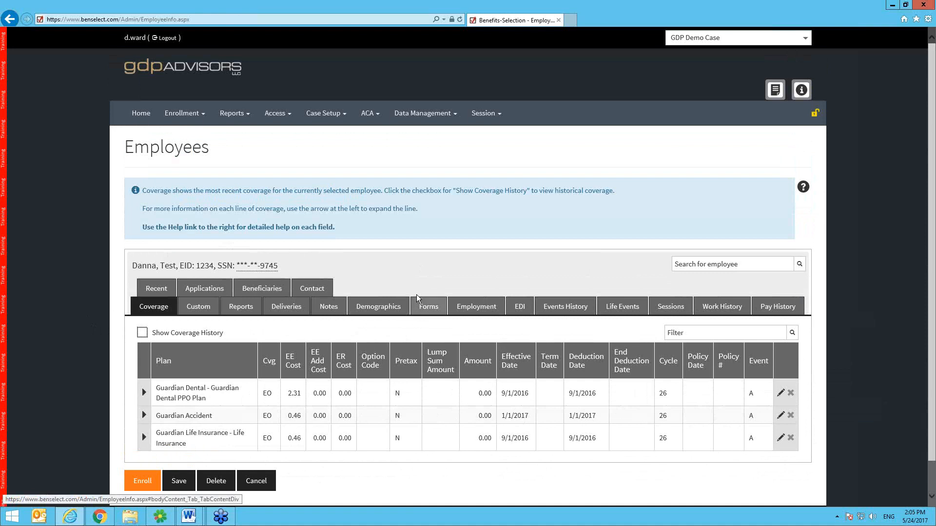
- Review the employee's signed forms and open the form XML of the 09/06/2016 enrollment confirmation, then return to the employee record
{"action": "left_click", "coordinate": [429, 307]}
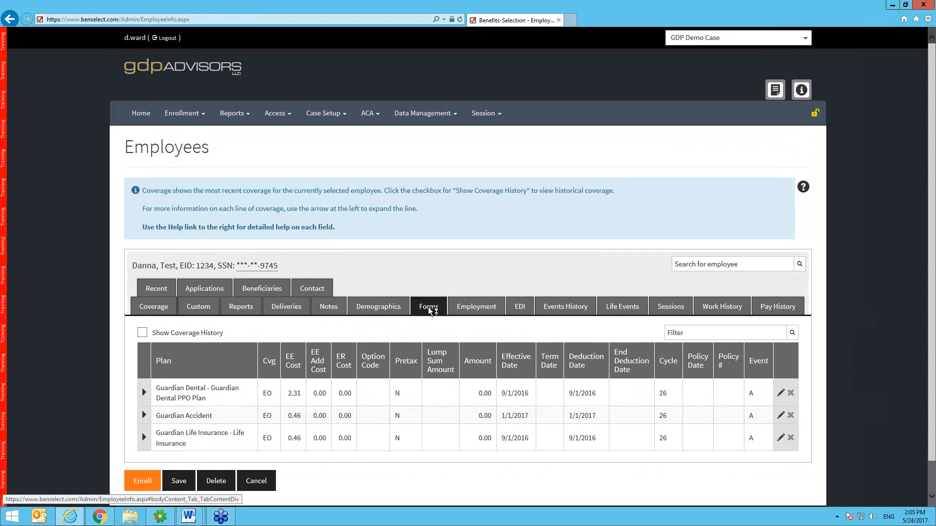
{"action": "left_click", "coordinate": [428, 307]}
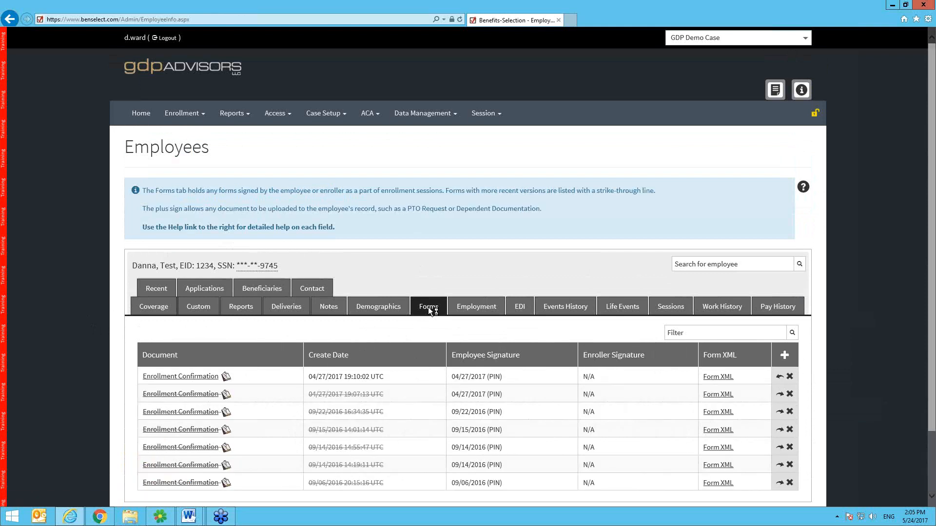
{"action": "scroll", "coordinate": [472, 450], "scroll_direction": "down", "scroll_amount": 3}
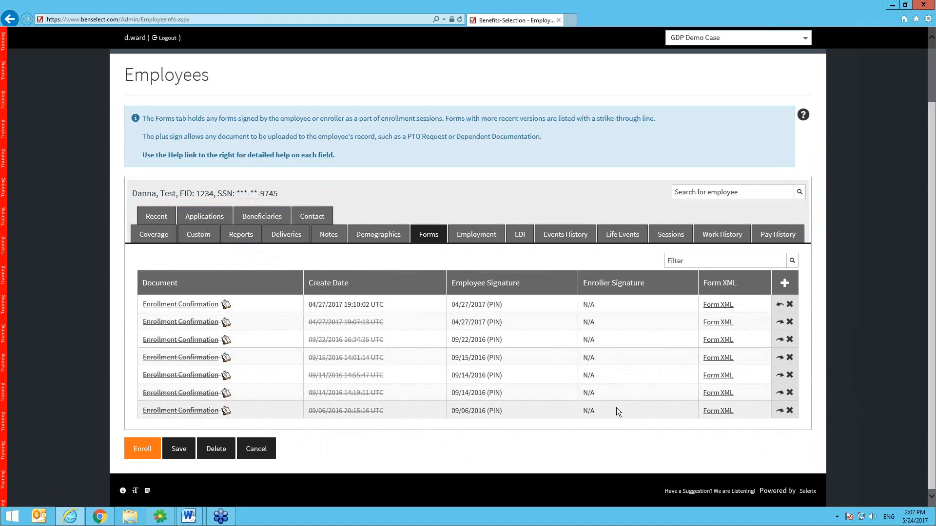
{"action": "left_click", "coordinate": [729, 417]}
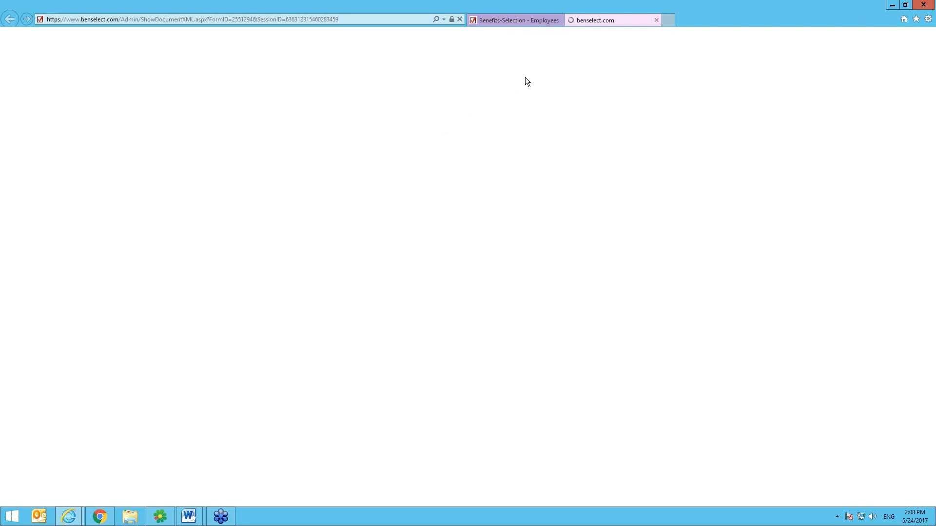
{"action": "left_click", "coordinate": [499, 24]}
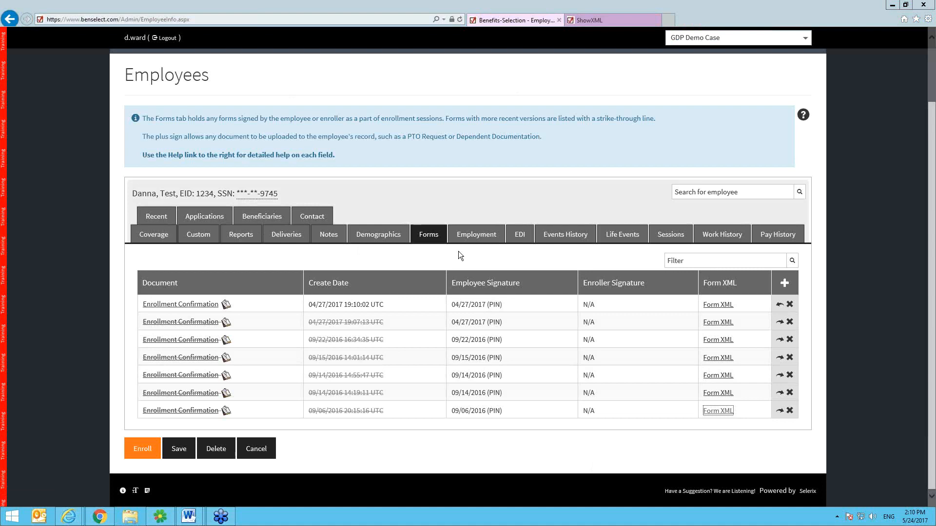
- Set the employee's termination date to 05/24/2017 and the current status to Terminated employment (Reason unspecified)
{"action": "left_click", "coordinate": [471, 240]}
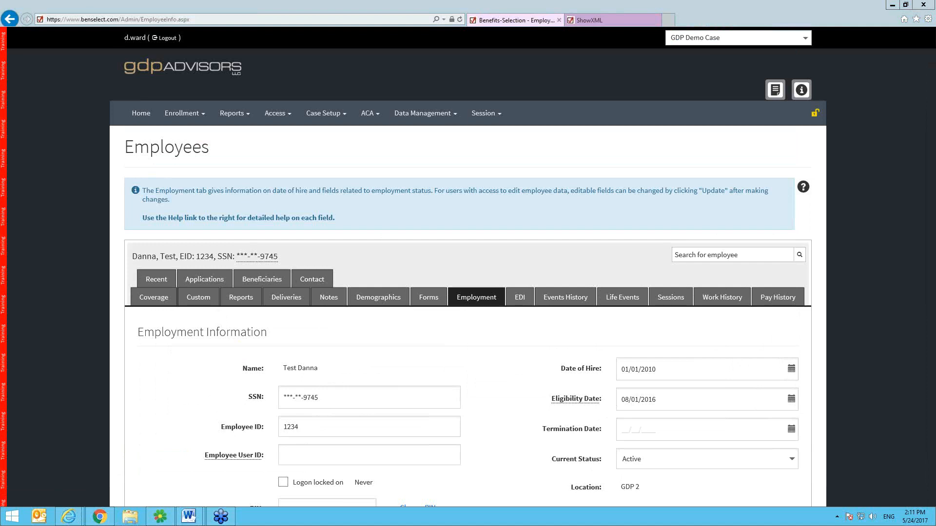
{"action": "scroll", "coordinate": [885, 278], "scroll_direction": "down", "scroll_amount": 3}
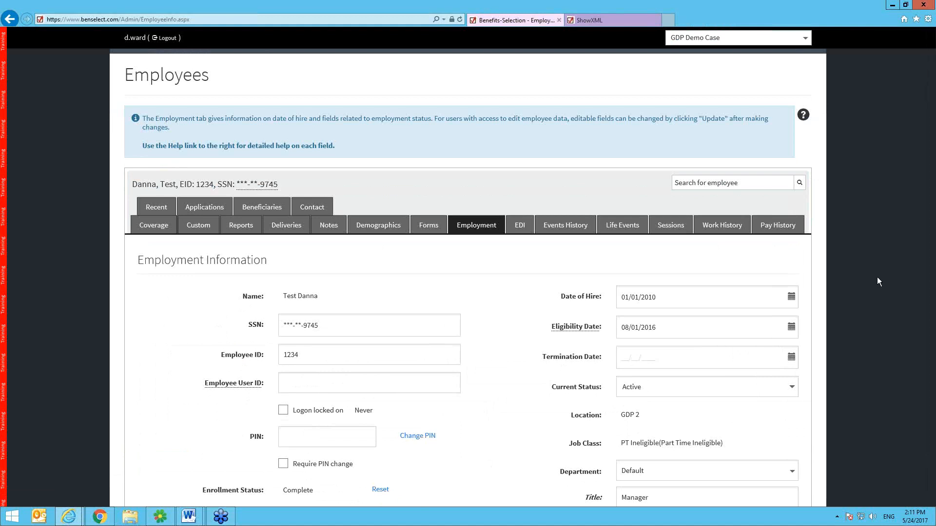
{"action": "scroll", "coordinate": [872, 282], "scroll_direction": "down", "scroll_amount": 3}
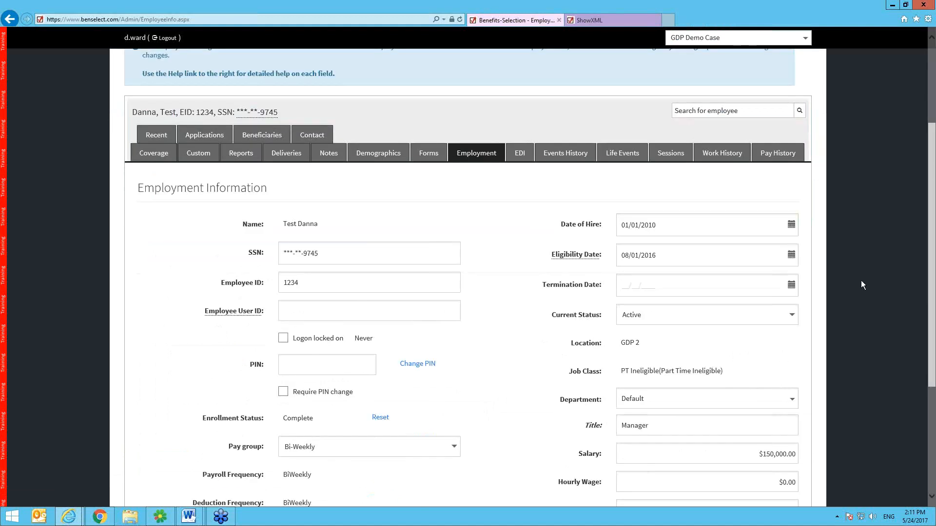
{"action": "left_click", "coordinate": [621, 284]}
{"action": "type", "text": "05242017"}
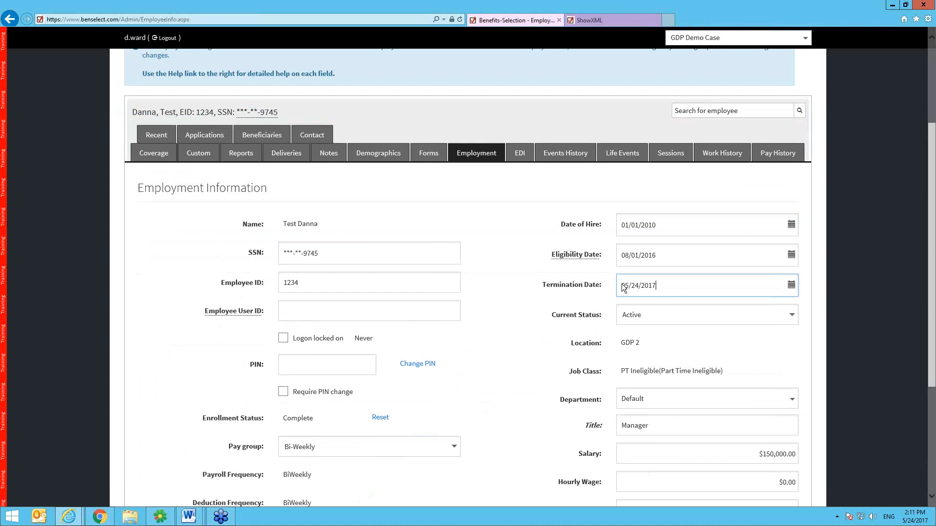
{"action": "left_click", "coordinate": [791, 316]}
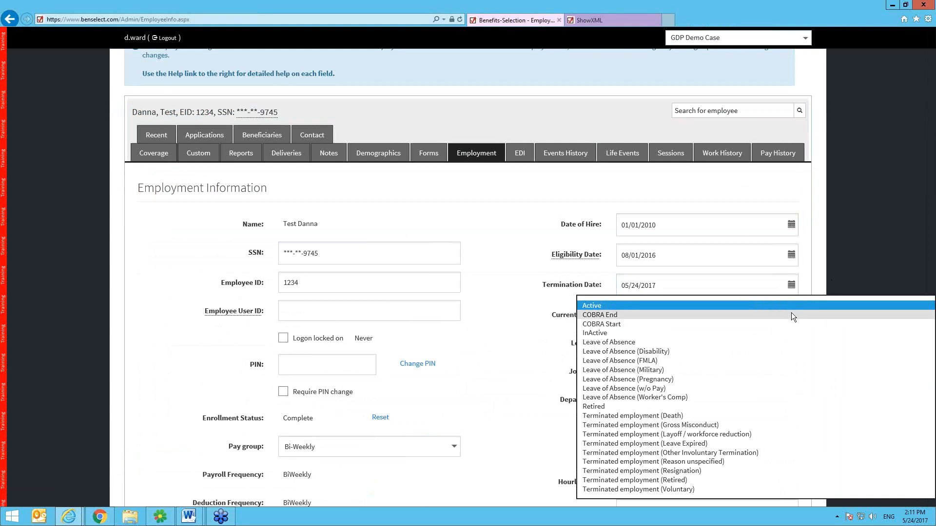
{"action": "left_click", "coordinate": [713, 463]}
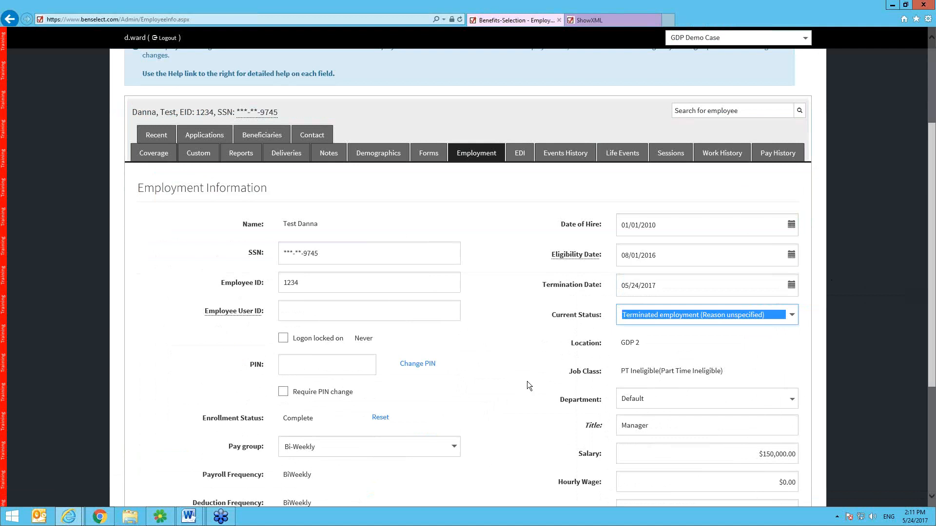
- Save the employment changes and check the term and end deduction dates in the employee's coverage history
{"action": "scroll", "coordinate": [313, 458], "scroll_direction": "up", "scroll_amount": 3}
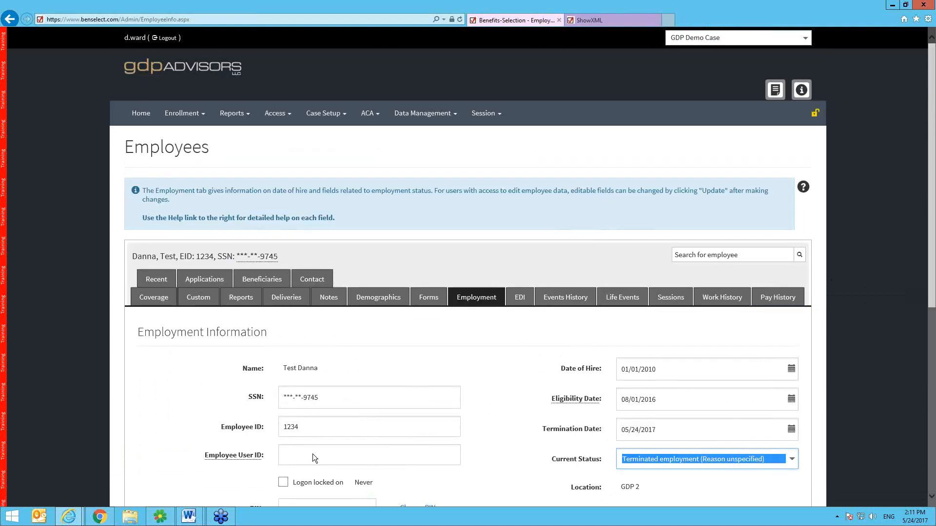
{"action": "scroll", "coordinate": [312, 455], "scroll_direction": "down", "scroll_amount": 7}
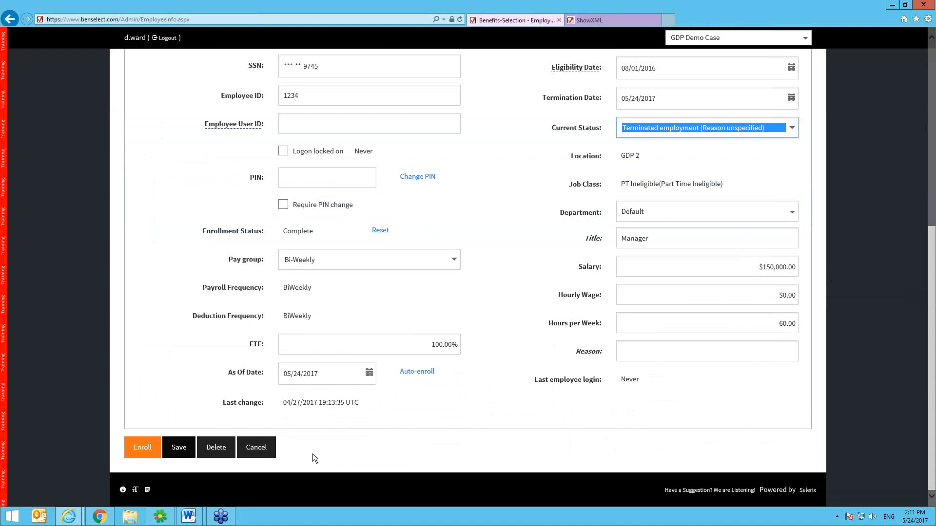
{"action": "left_click", "coordinate": [179, 452]}
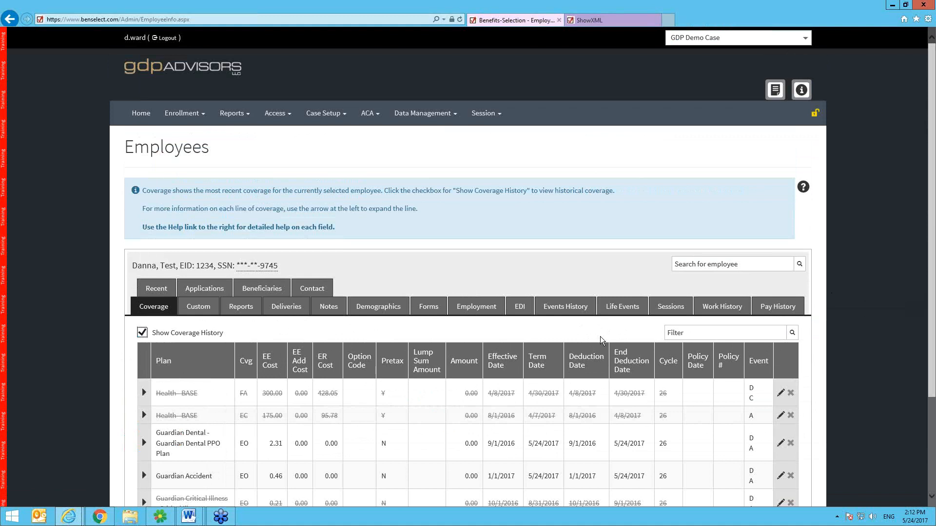
{"action": "scroll", "coordinate": [601, 341], "scroll_direction": "down", "scroll_amount": 3}
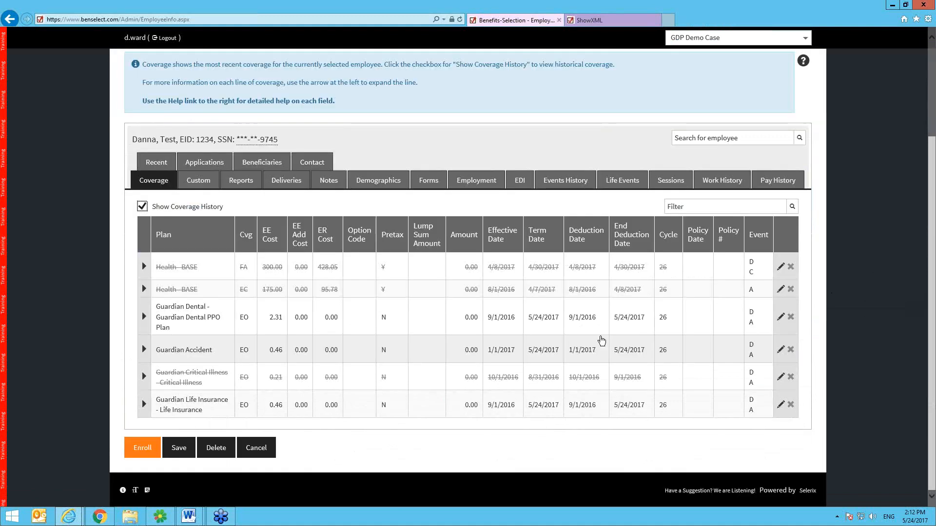
{"action": "scroll", "coordinate": [601, 340], "scroll_direction": "up", "scroll_amount": 2}
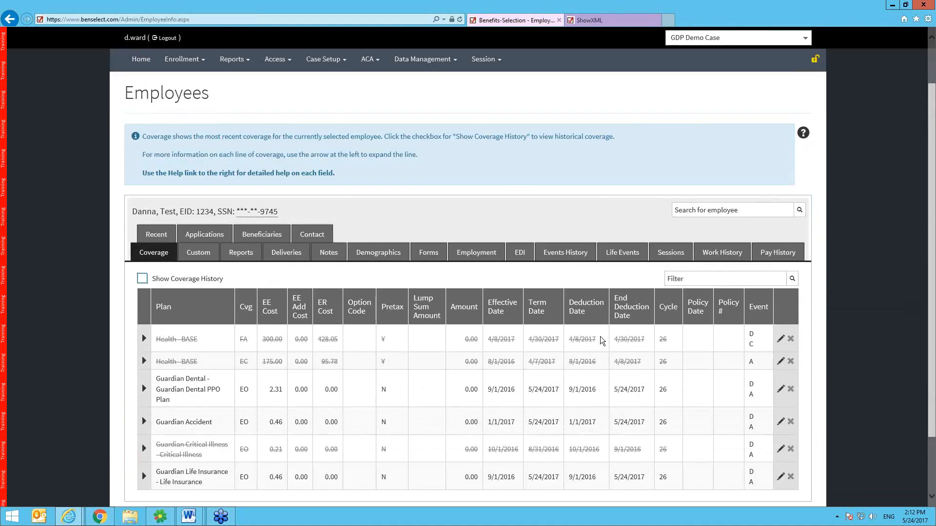
- Clear the employee's termination date, set the current status to Active, and save the record
{"action": "left_click", "coordinate": [477, 252]}
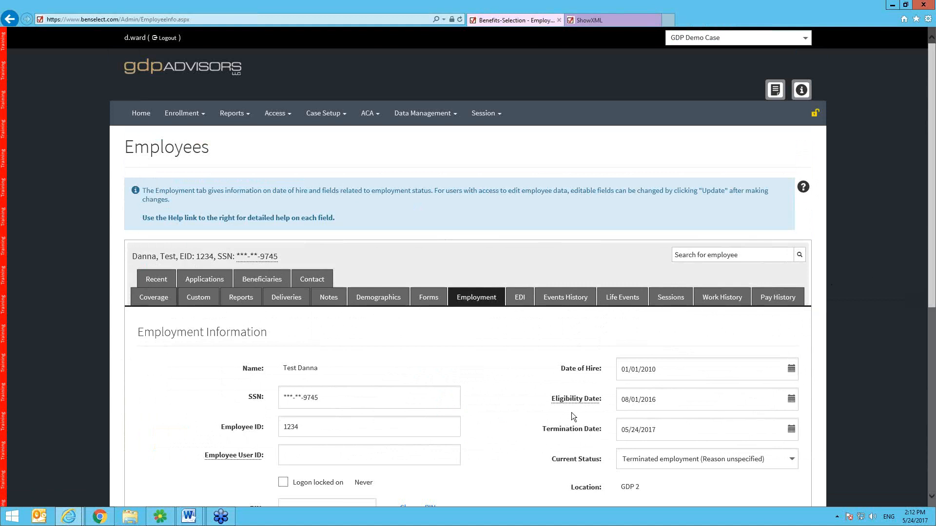
{"action": "key", "text": "Tab"}
{"action": "key", "text": "BackSpace"}
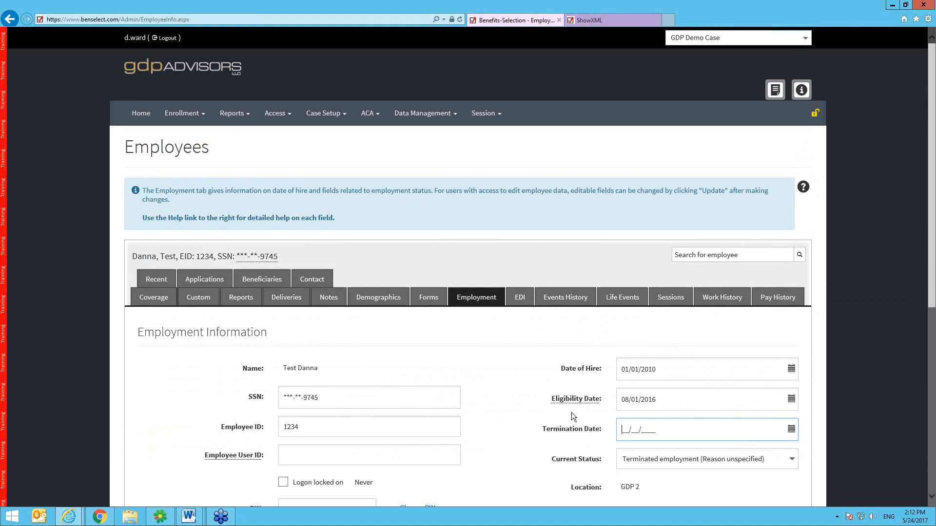
{"action": "left_click", "coordinate": [710, 458]}
{"action": "left_click", "coordinate": [711, 455]}
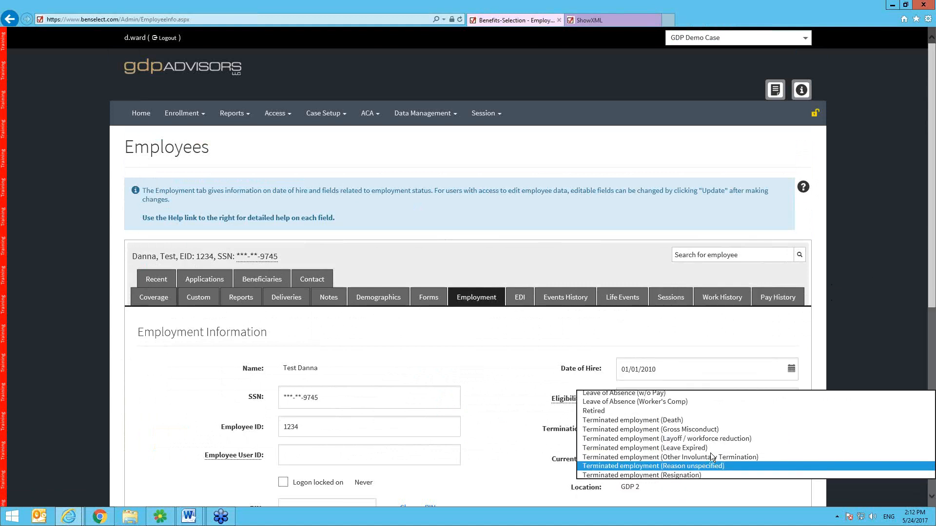
{"action": "left_click", "coordinate": [492, 378]}
{"action": "scroll", "coordinate": [492, 380], "scroll_direction": "down", "scroll_amount": 7}
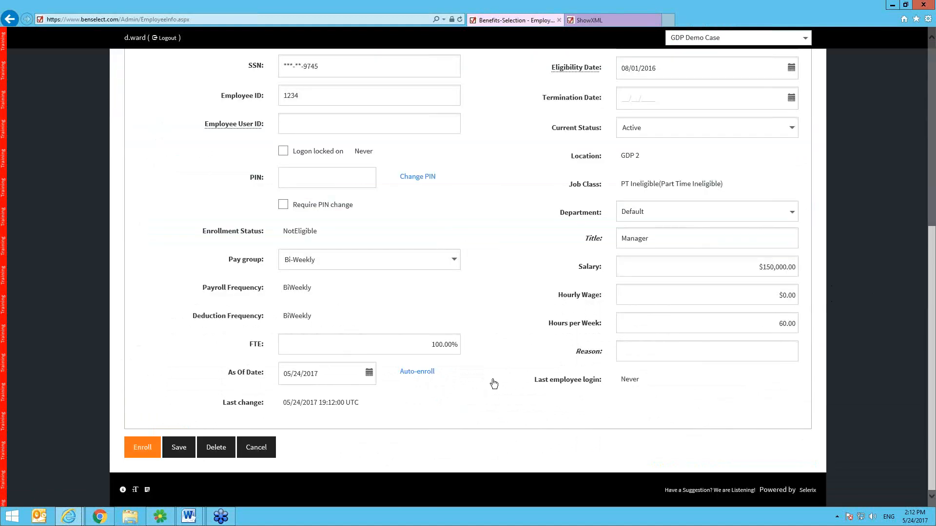
{"action": "left_click", "coordinate": [179, 447]}
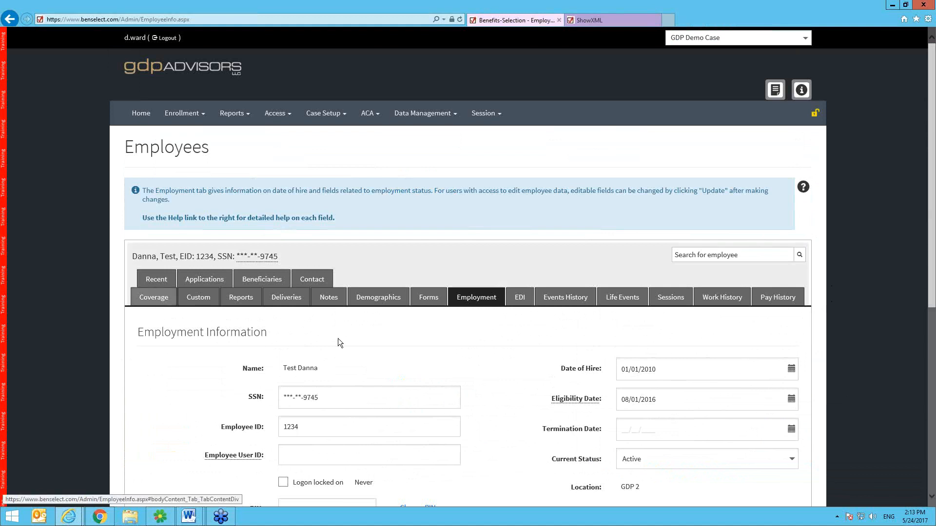
- Check the reinstated employee's coverage and review the available qualifying life event options
{"action": "left_click", "coordinate": [156, 299]}
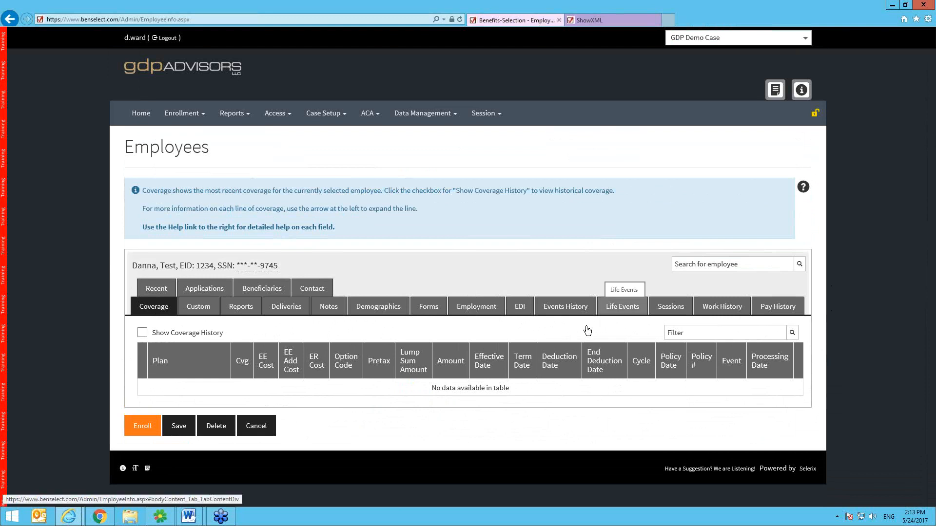
{"action": "left_click", "coordinate": [619, 308]}
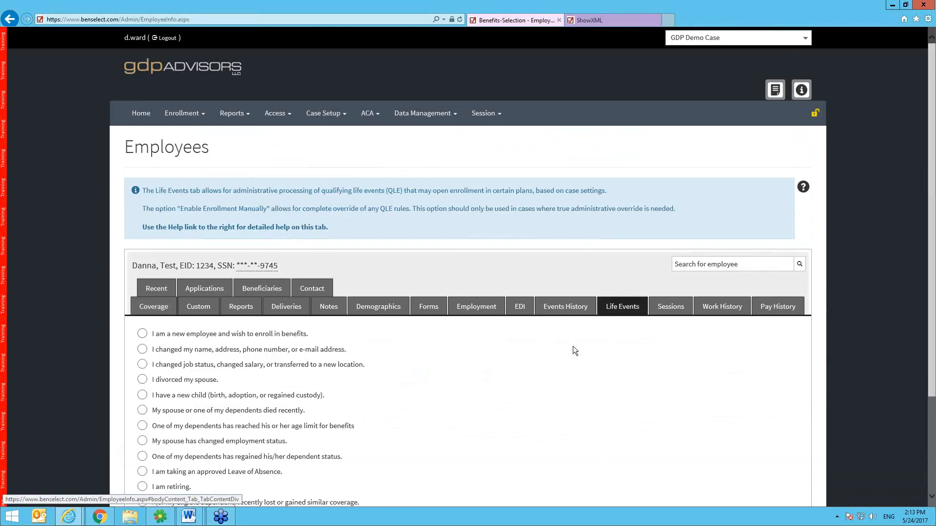
{"action": "scroll", "coordinate": [573, 347], "scroll_direction": "down", "scroll_amount": 3}
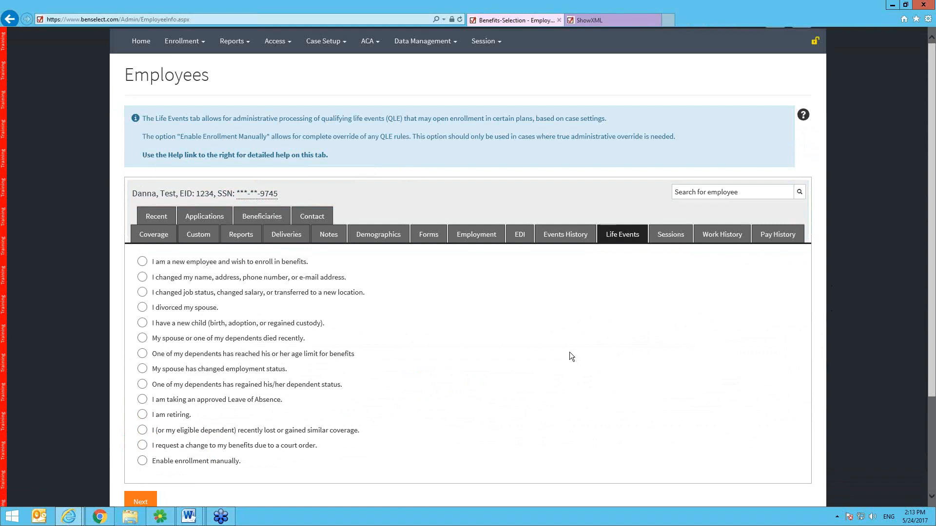
{"action": "scroll", "coordinate": [570, 352], "scroll_direction": "down", "scroll_amount": 2}
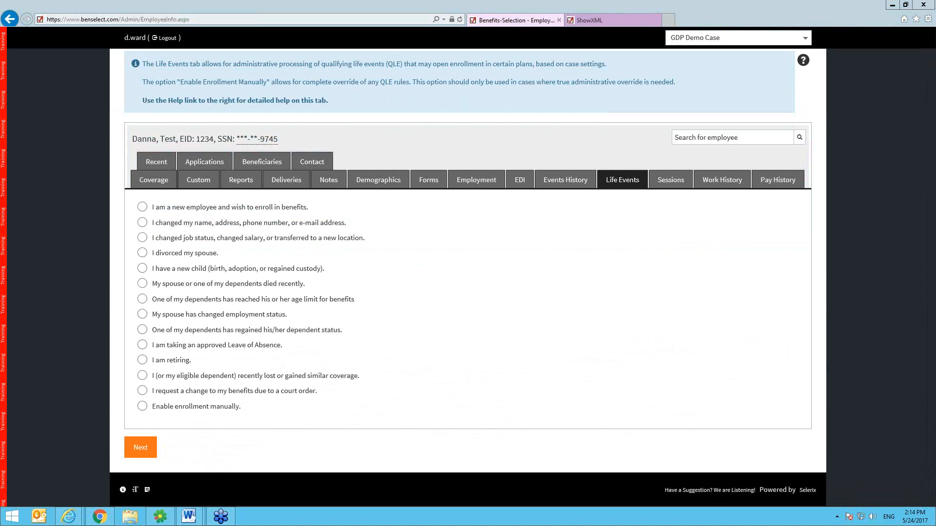
- Change the employee's current status to COBRA Start in the employment information
{"action": "left_click", "coordinate": [485, 174]}
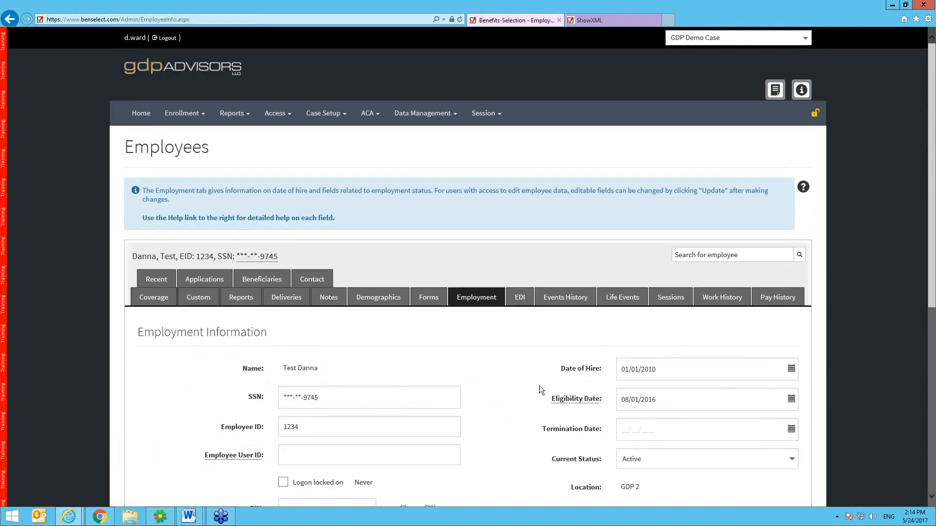
{"action": "scroll", "coordinate": [534, 387], "scroll_direction": "down", "scroll_amount": 2}
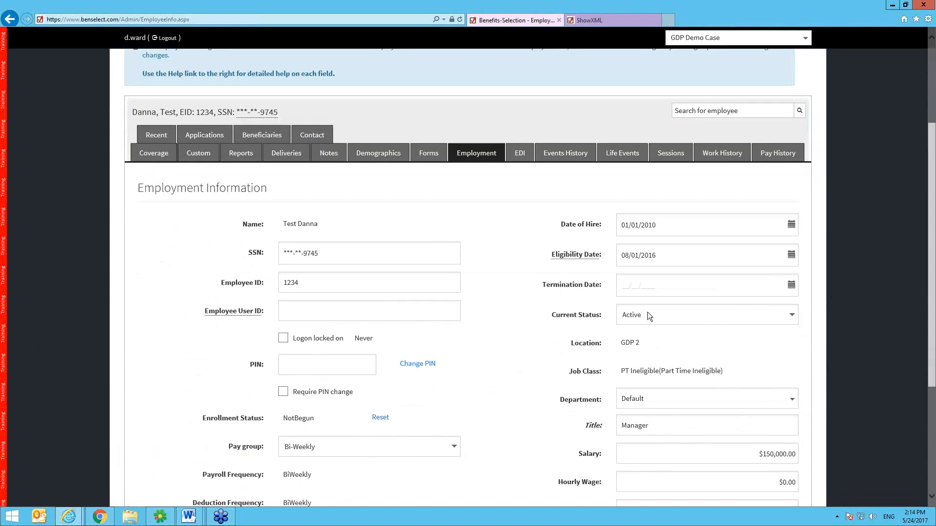
{"action": "left_click", "coordinate": [648, 315]}
{"action": "left_click", "coordinate": [649, 325]}
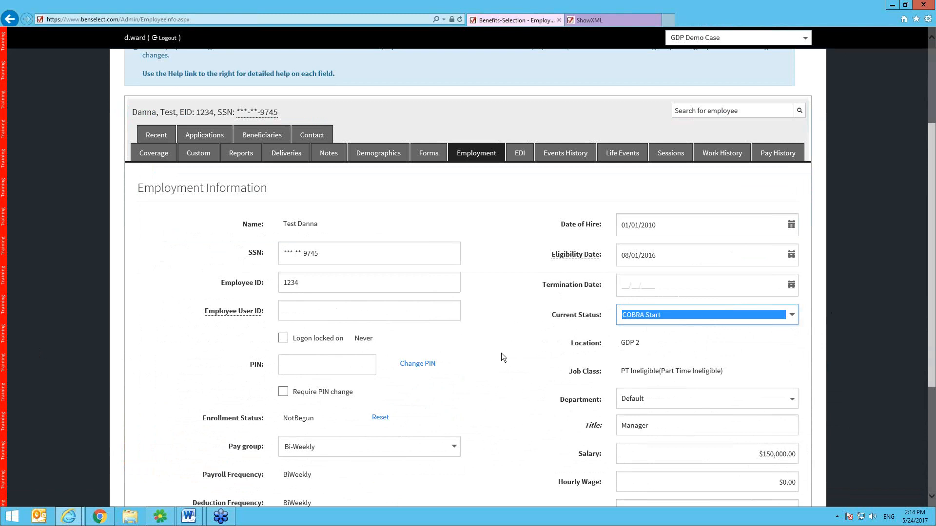
- Save the employee's employment record with the COBRA Start status
{"action": "scroll", "coordinate": [503, 350], "scroll_direction": "down", "scroll_amount": 3}
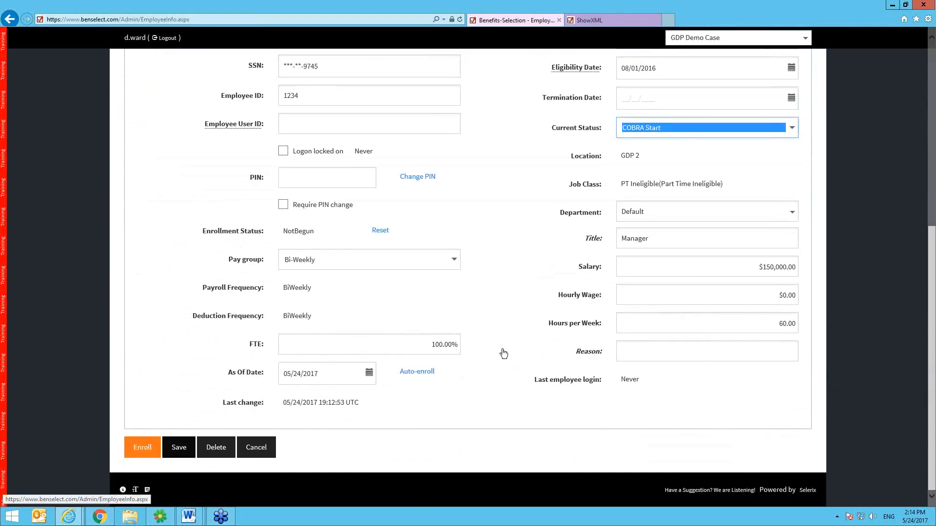
{"action": "left_click", "coordinate": [179, 447]}
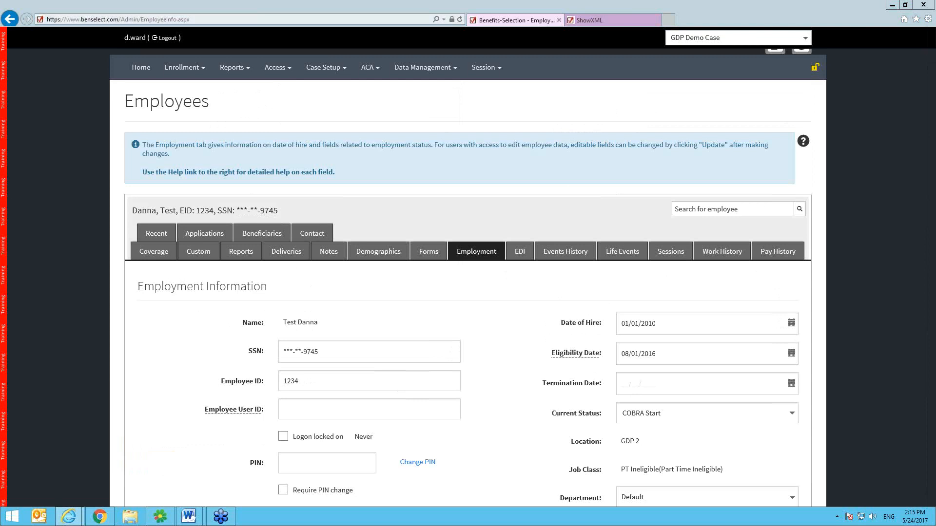
- Change the employee's current status to COBRA End with a termination date of 05/24/2017
{"action": "left_click", "coordinate": [791, 412]}
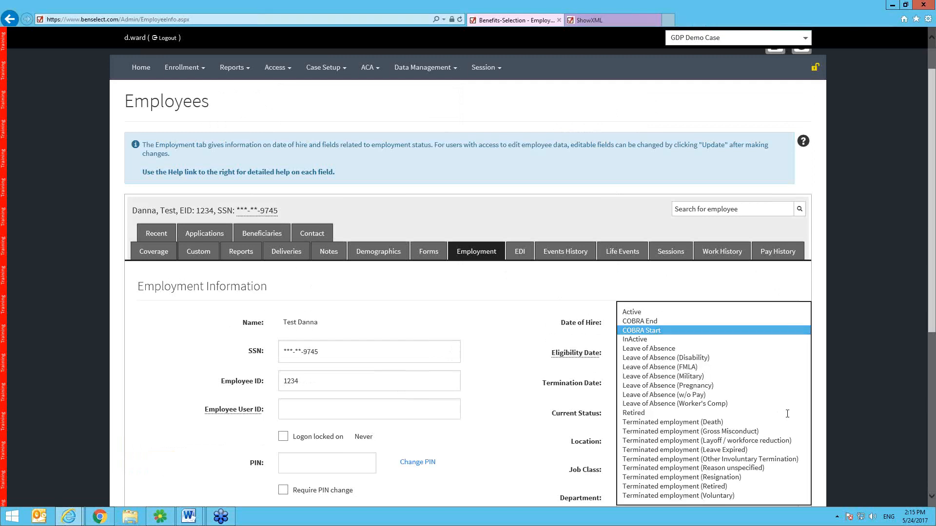
{"action": "left_click", "coordinate": [604, 338]}
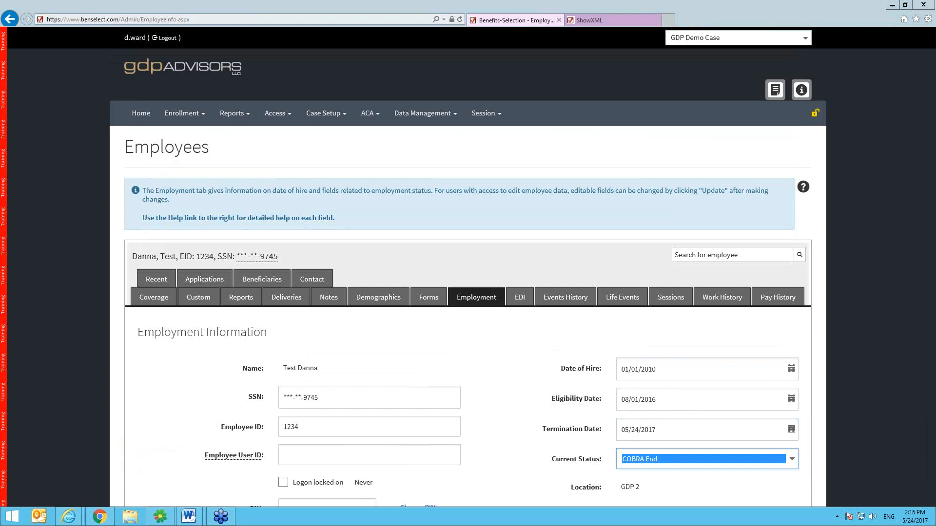
- Select the life event for changed job status, salary or location, and return to review the employment information
{"action": "left_click", "coordinate": [513, 36]}
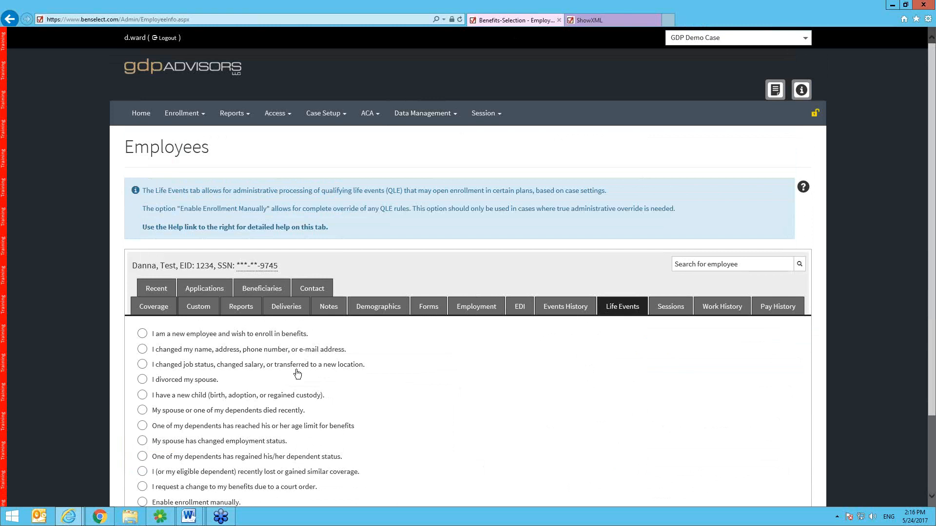
{"action": "left_click", "coordinate": [197, 375]}
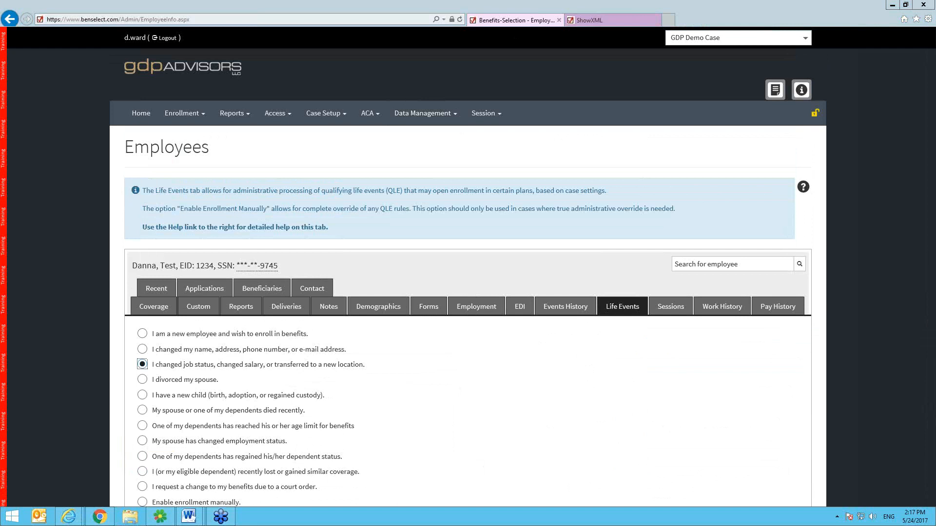
{"action": "left_click", "coordinate": [478, 305]}
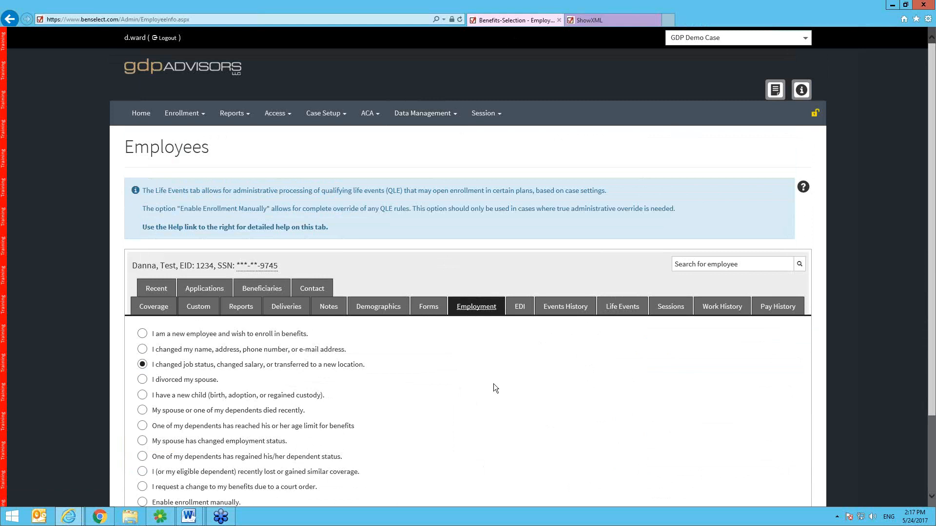
{"action": "scroll", "coordinate": [525, 357], "scroll_direction": "down", "scroll_amount": 4}
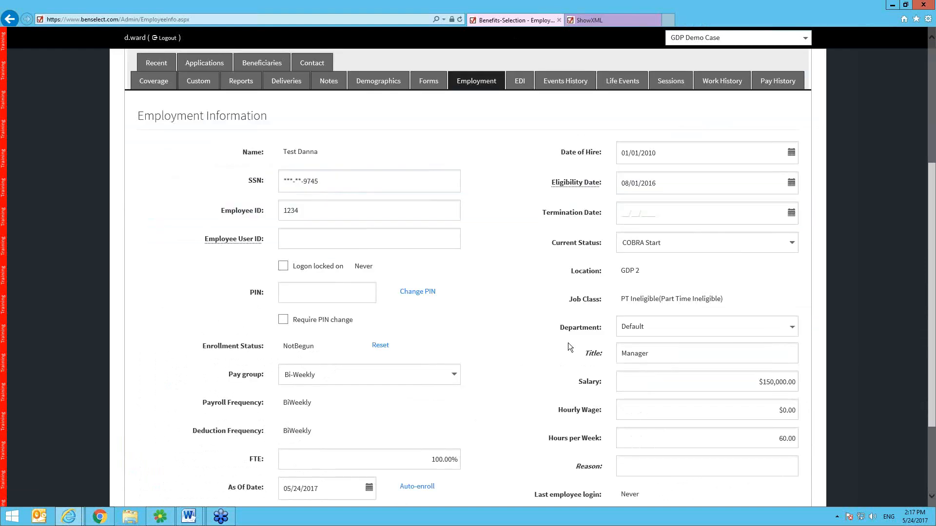